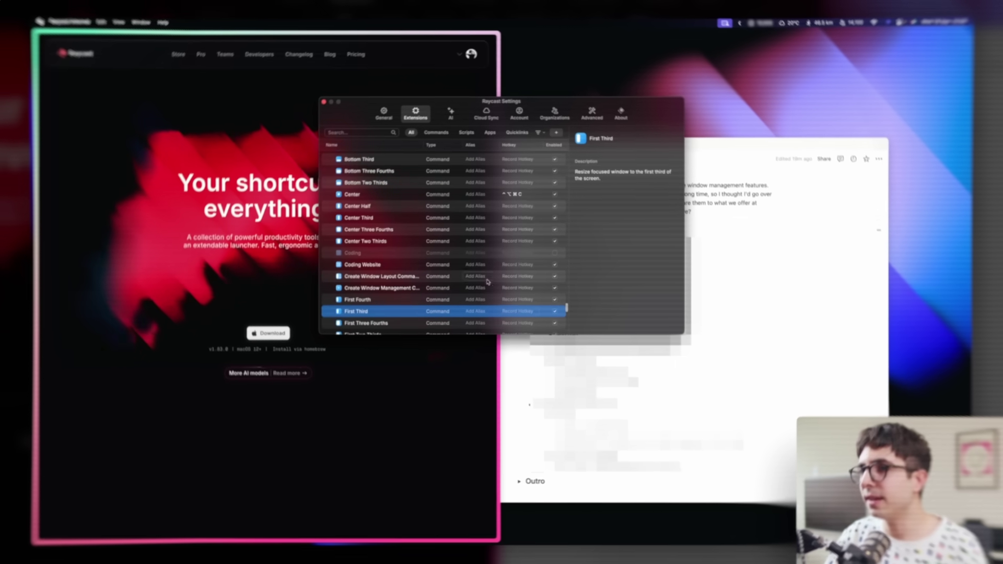
# Step: Record a new First Third hotkey and set the application's launch hotkey to Hyper+S
pyautogui.scroll(-1, 470, 261)
pyautogui.click(512, 309)
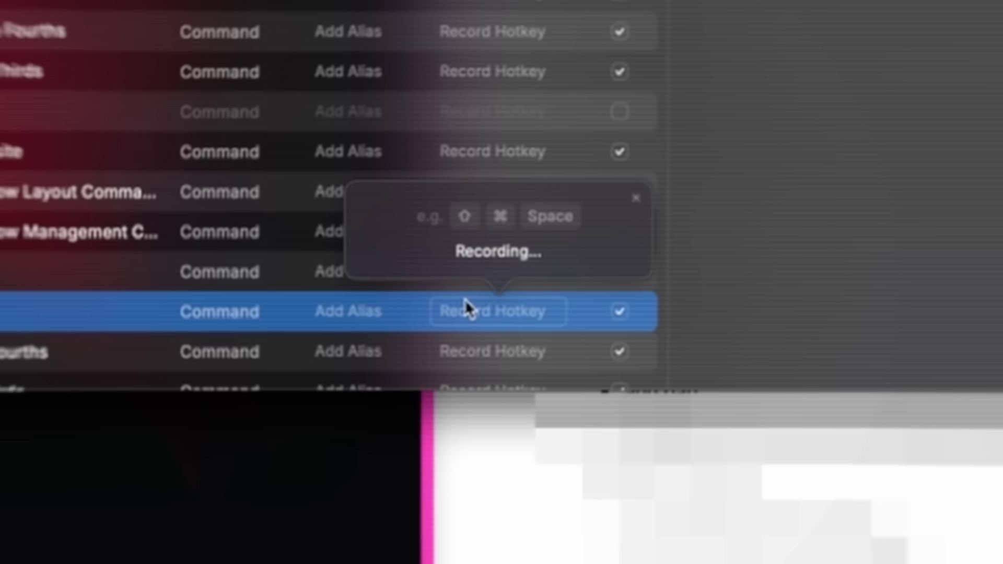
pyautogui.press('ctrl')
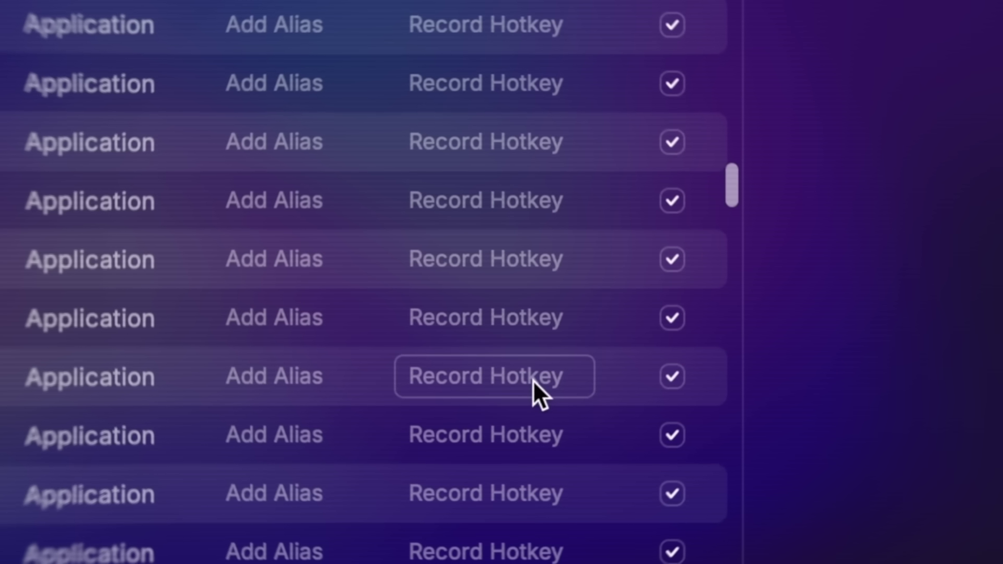
pyautogui.click(534, 384)
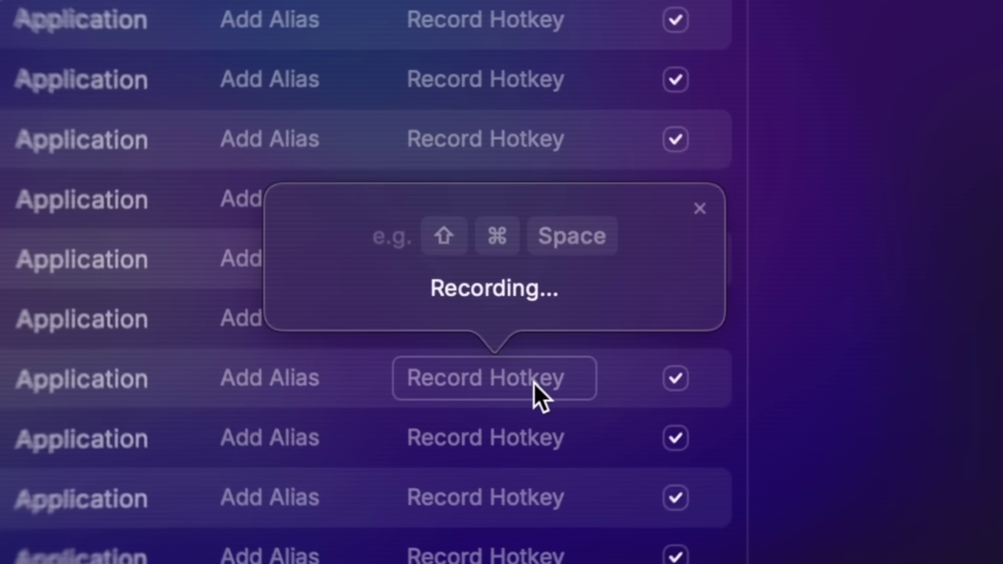
pyautogui.press('ctrl+alt+shift+super+s')
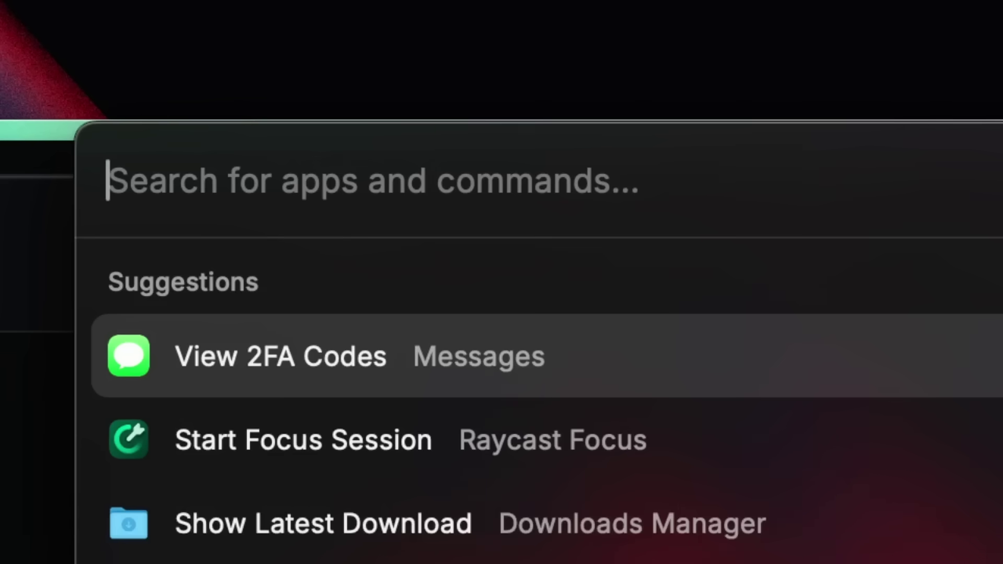
# Step: Search 'left h' and run Left Half to snap Arc to the left
pyautogui.write('left h')
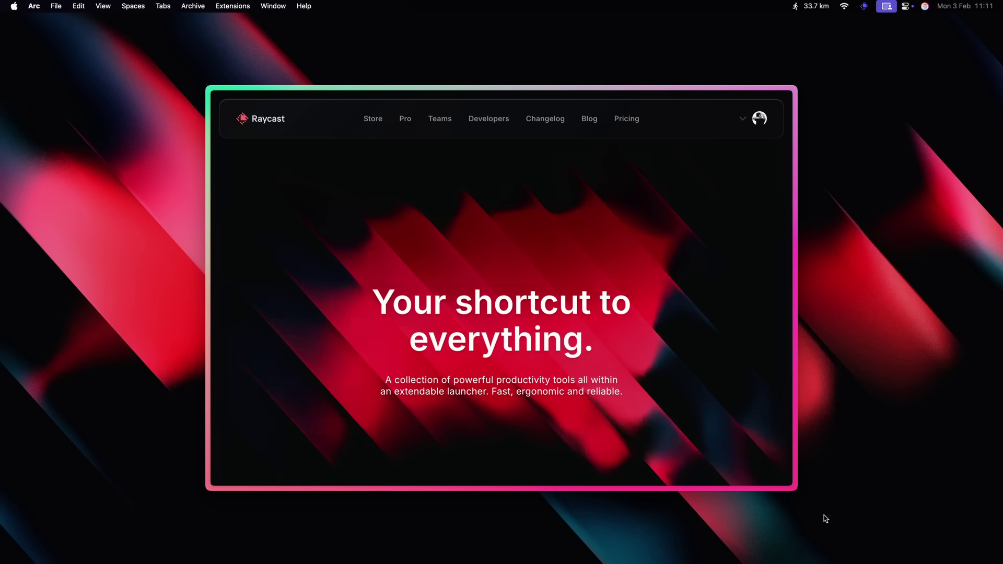
pyautogui.hotkey('ctrl', 'alt', 'Left')
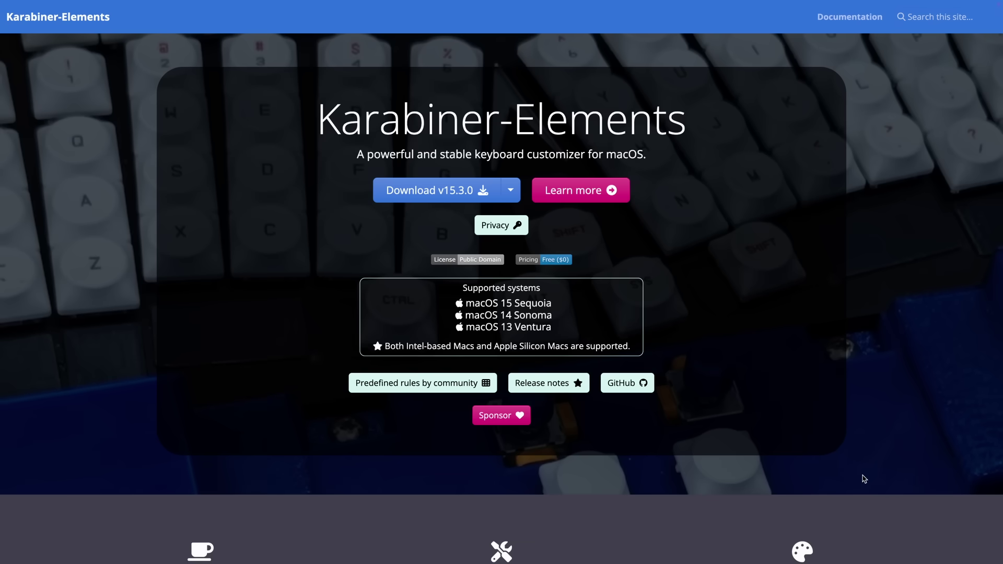
# Step: Scroll the complex modifications documentation down to the Import predefined rules section
pyautogui.scroll(-5, 864, 479)
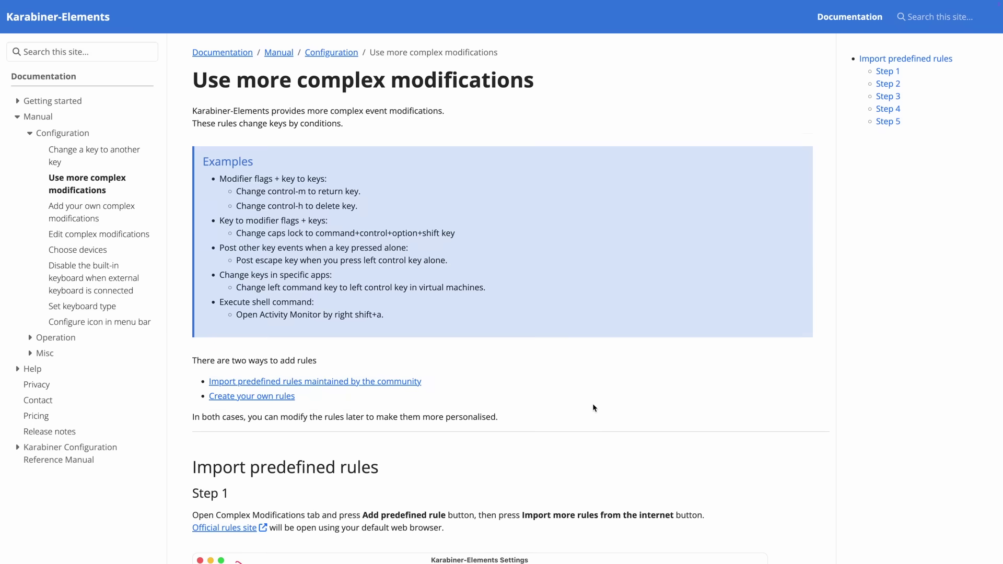
pyautogui.scroll(-6, 593, 407)
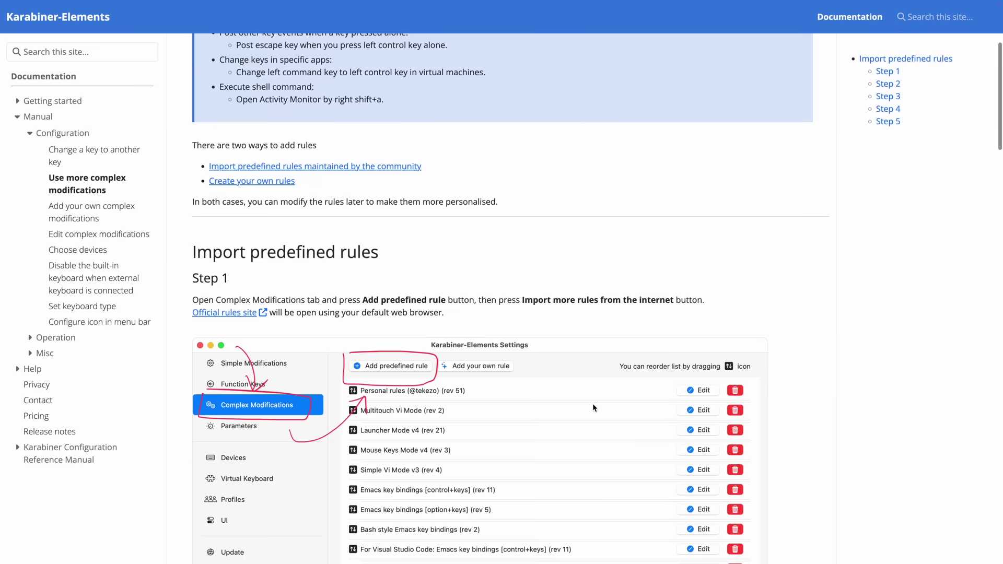
pyautogui.scroll(-6, 593, 407)
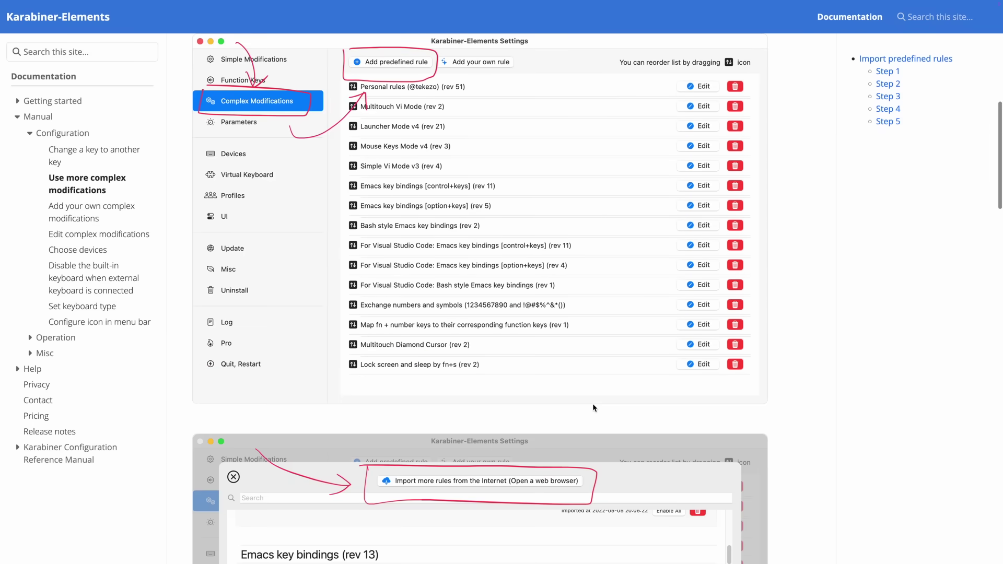
pyautogui.scroll(-6, 592, 403)
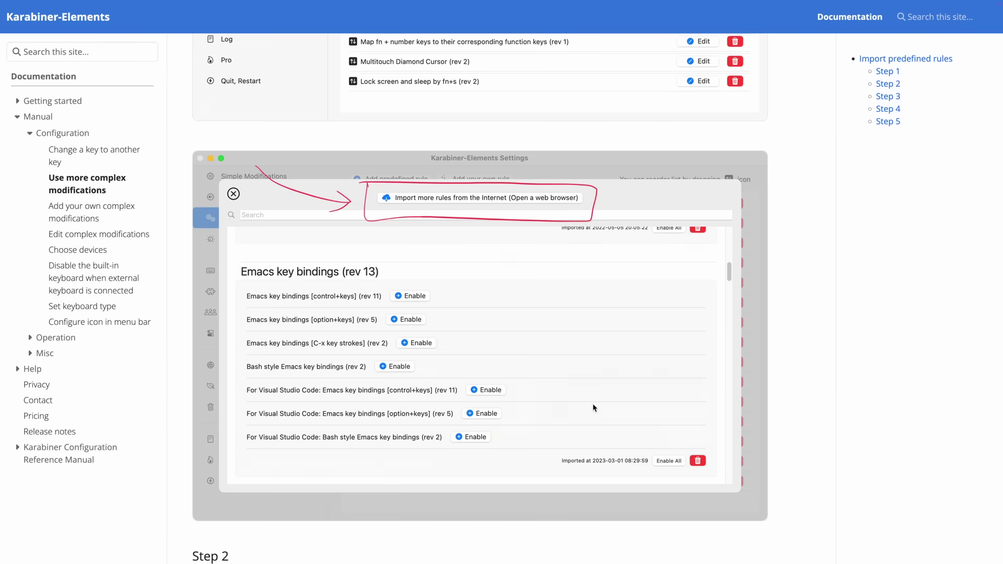
pyautogui.scroll(-6, 593, 403)
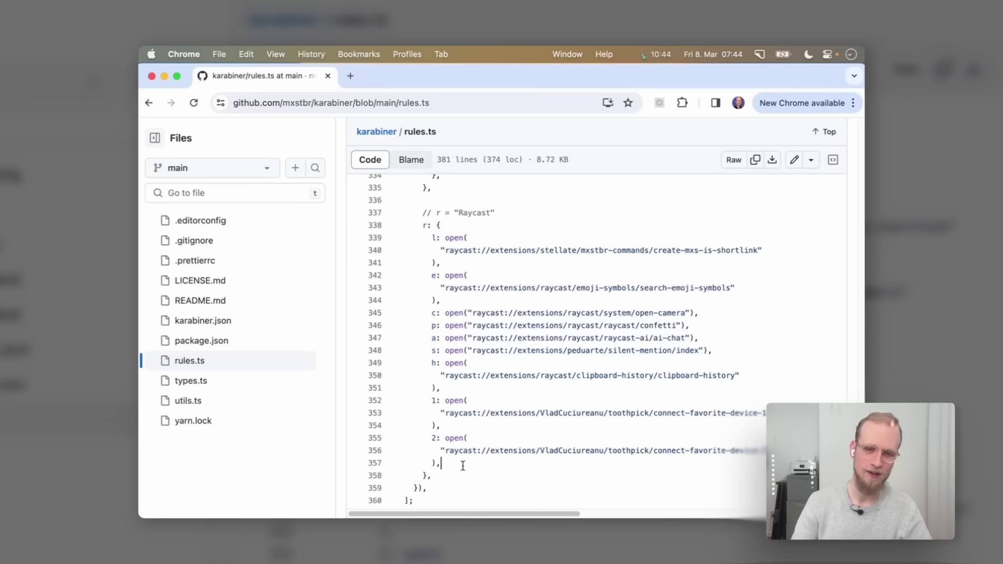
pyautogui.moveTo(463, 466); pyautogui.dragTo(427, 401)
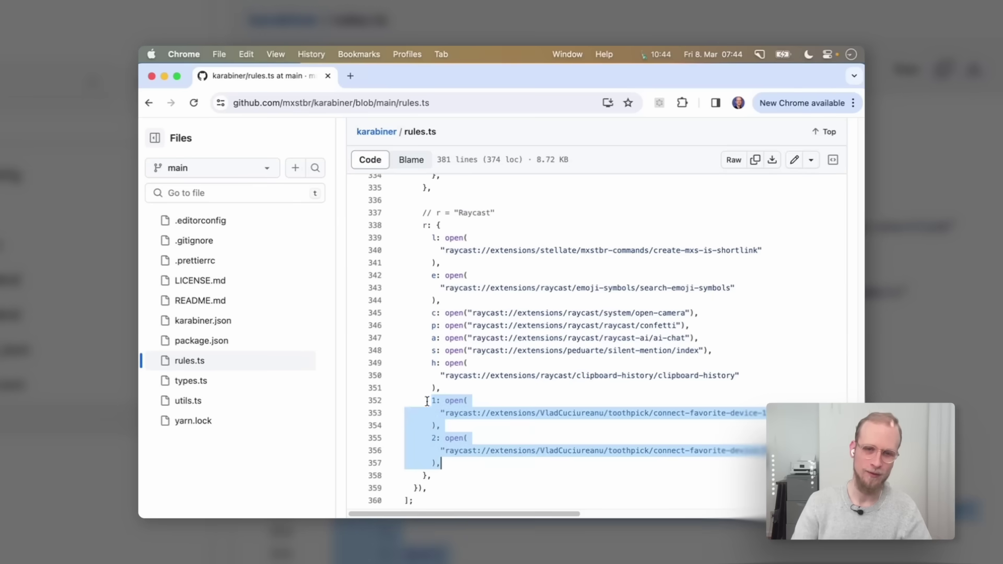
pyautogui.click(404, 362)
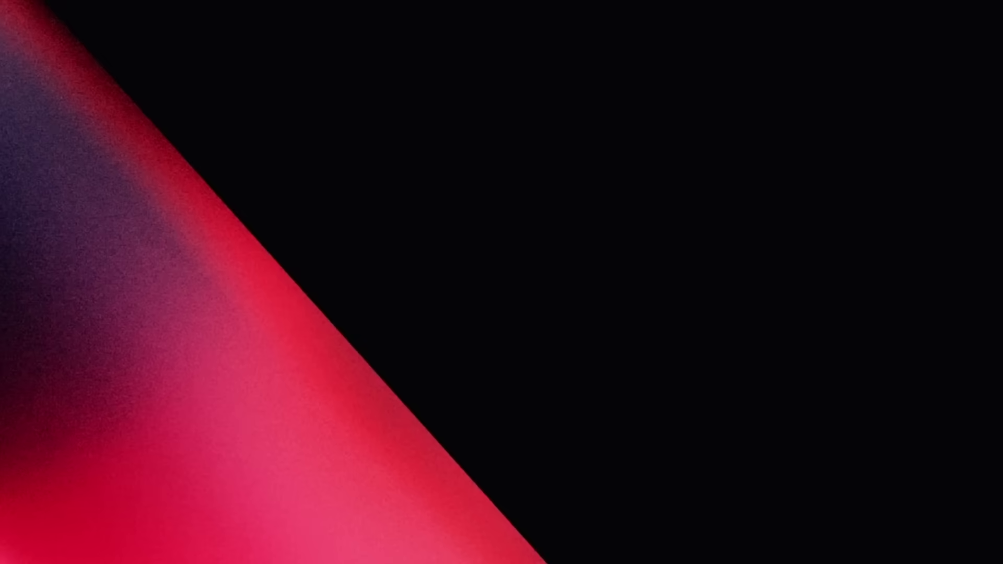
# Step: Open Raycast's Advanced settings via 'advanc' and choose Caps Lock as the Hyper Key
pyautogui.hotkey('alt', 'space')
pyautogui.write('advanc')
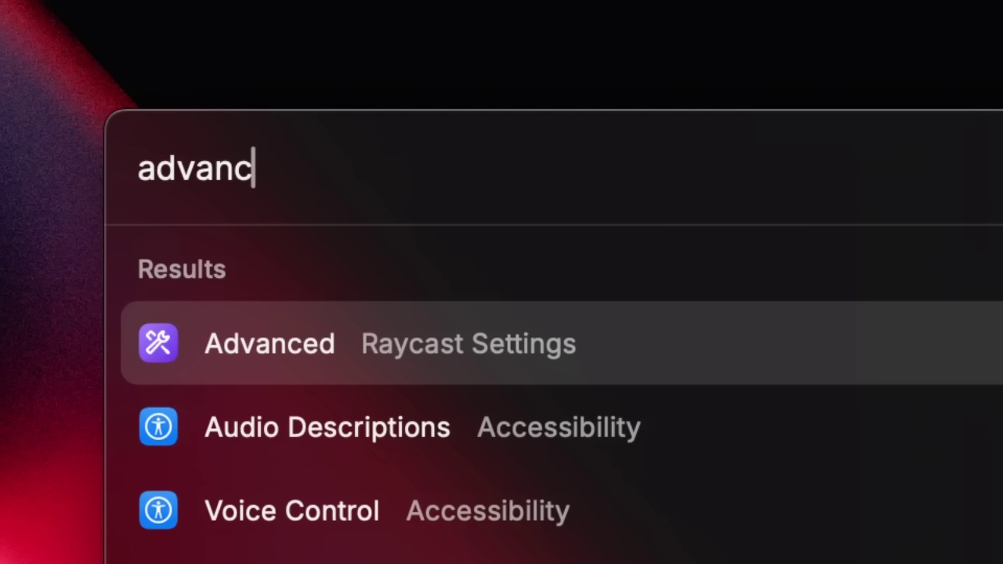
pyautogui.press('Return')
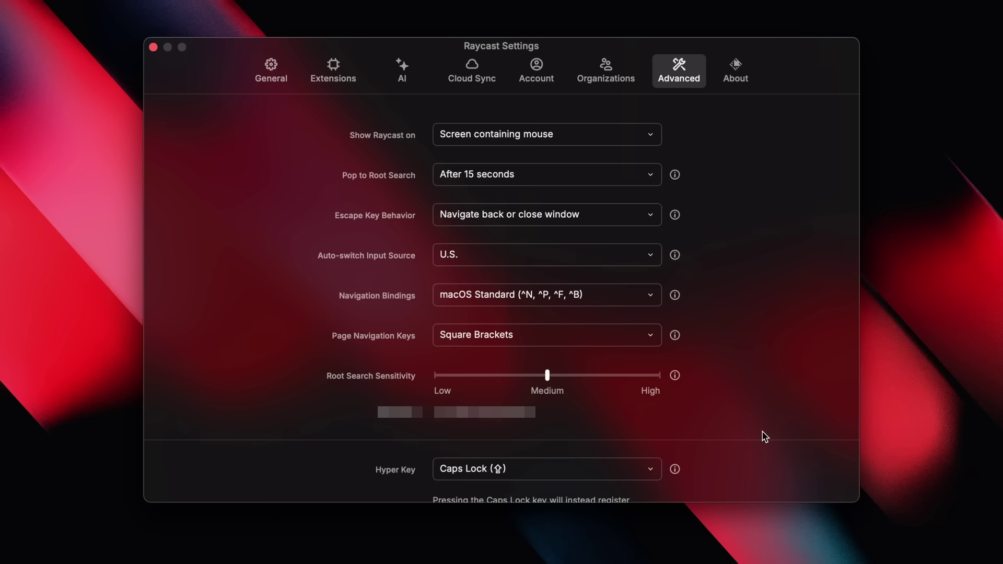
pyautogui.scroll(-5, 764, 436)
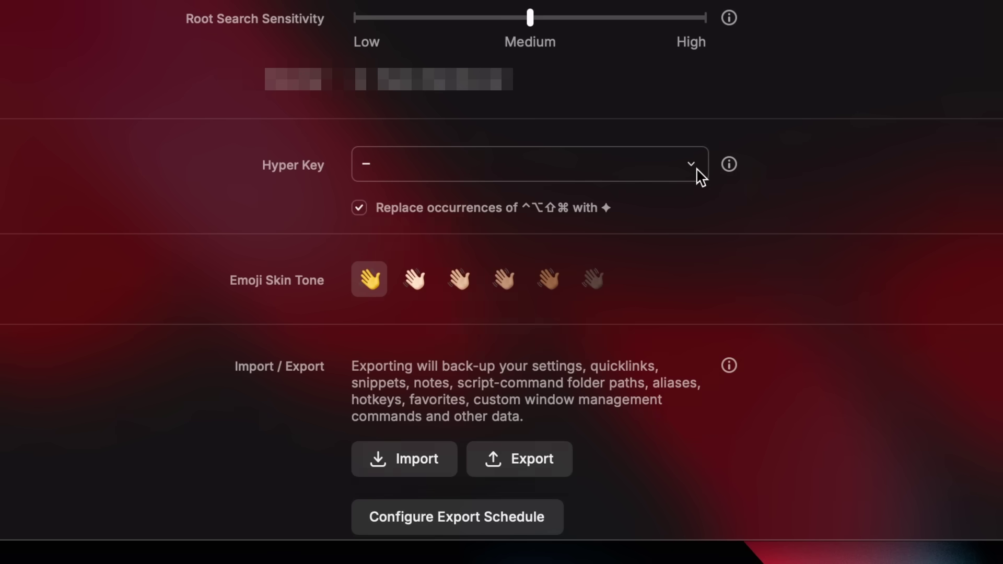
pyautogui.click(699, 174)
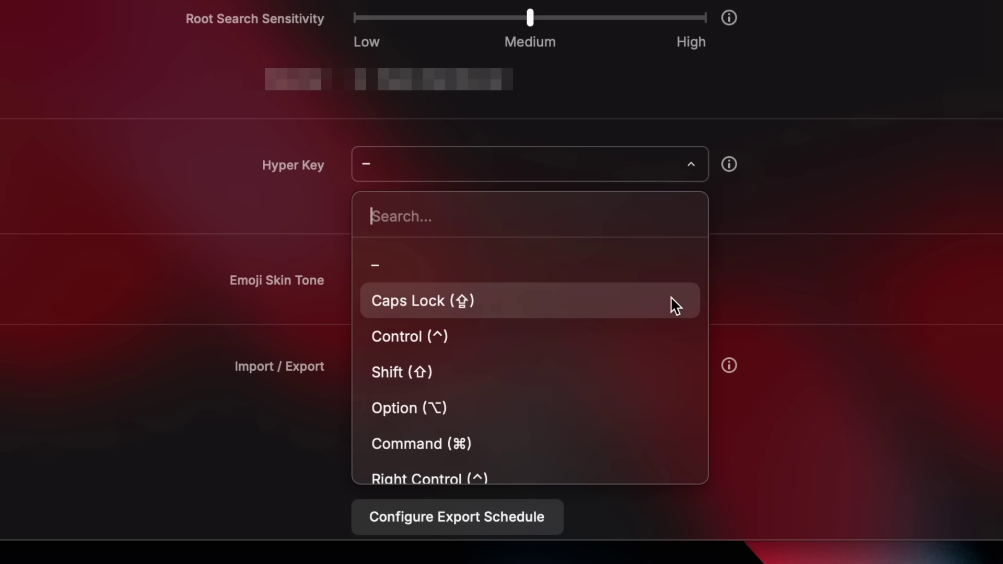
pyautogui.click(674, 305)
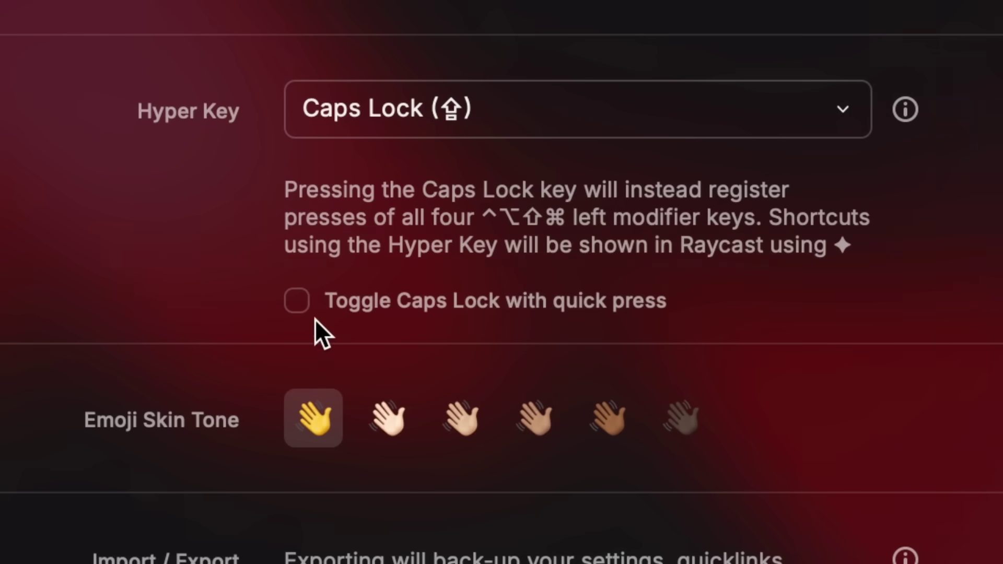
# Step: Search 'exte' in the Raycast launcher so Extensions settings appears first
pyautogui.moveTo(305, 301)
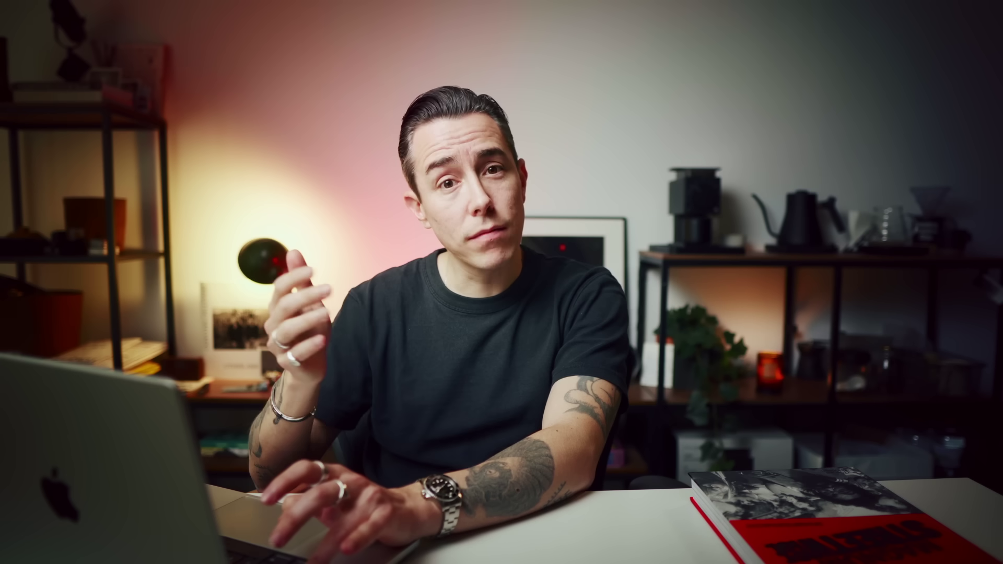
pyautogui.write('A')
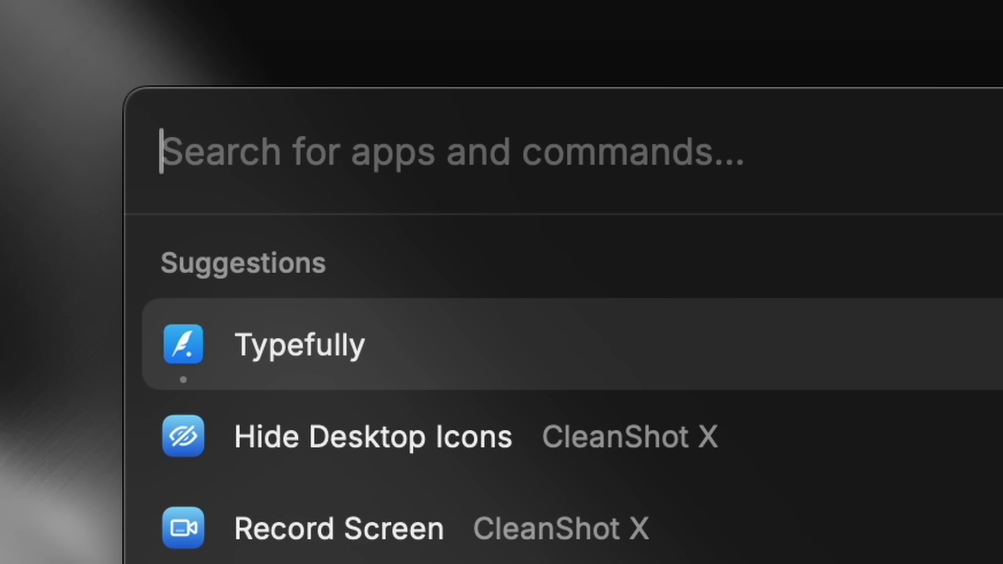
pyautogui.write('extensions')
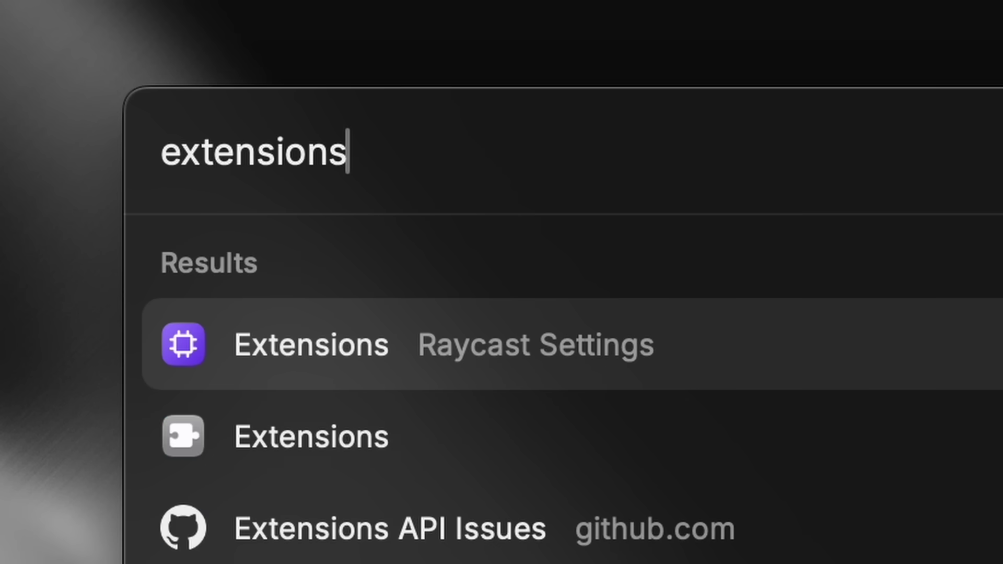
# Step: Open Extensions settings and filter the list to show only customized items
pyautogui.press('Return')
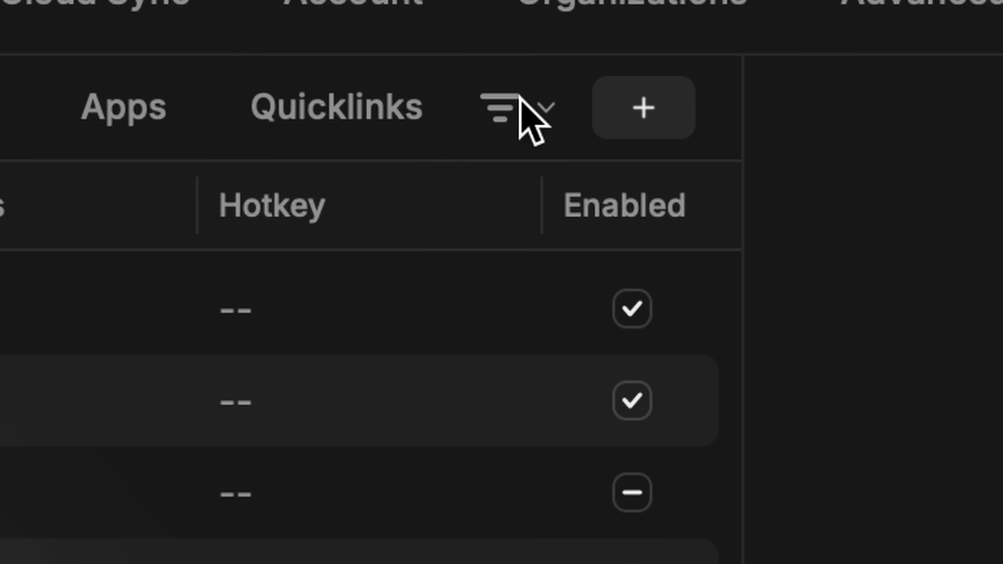
pyautogui.click(585, 95)
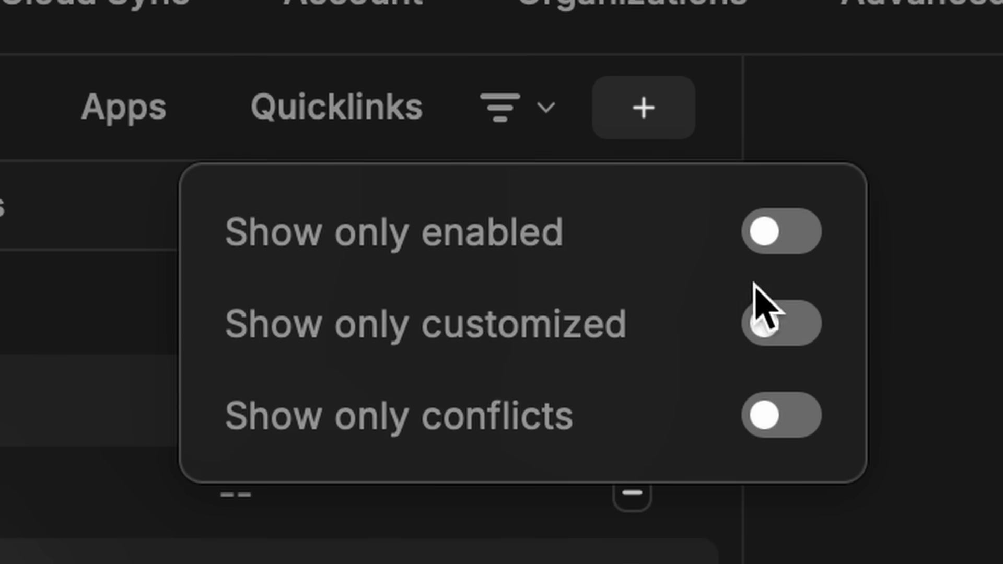
pyautogui.click(784, 324)
pyautogui.click(963, 476)
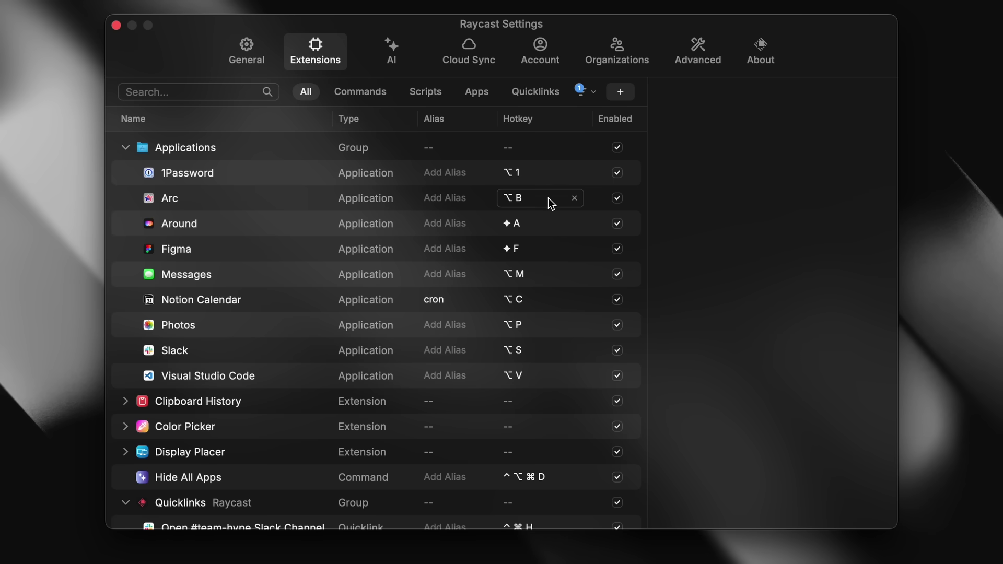
# Step: Reassign Arc's hotkey to Hyper+B and Messages' hotkey to Hyper+M
pyautogui.click(548, 198)
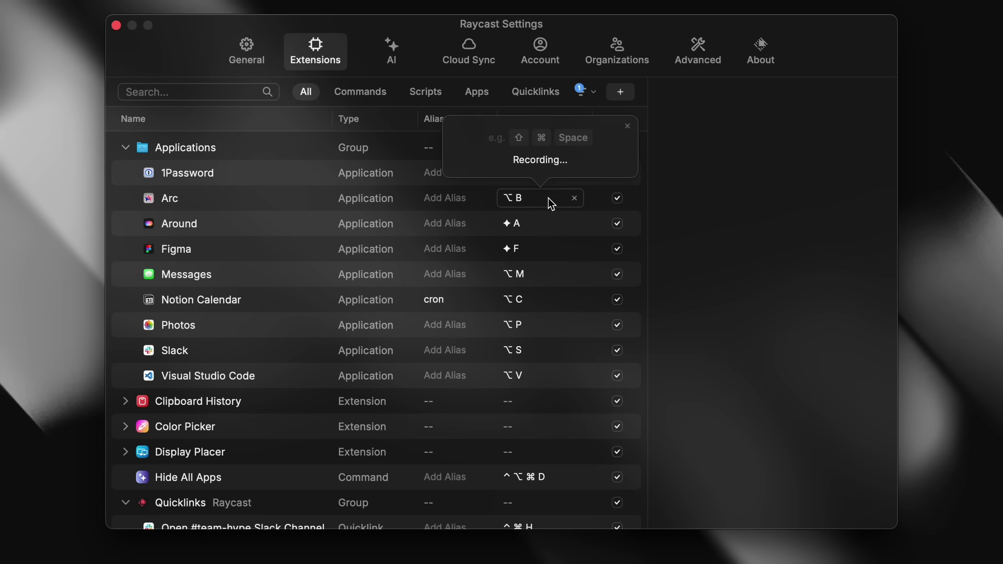
pyautogui.press('ctrl+alt+shift+super+b')
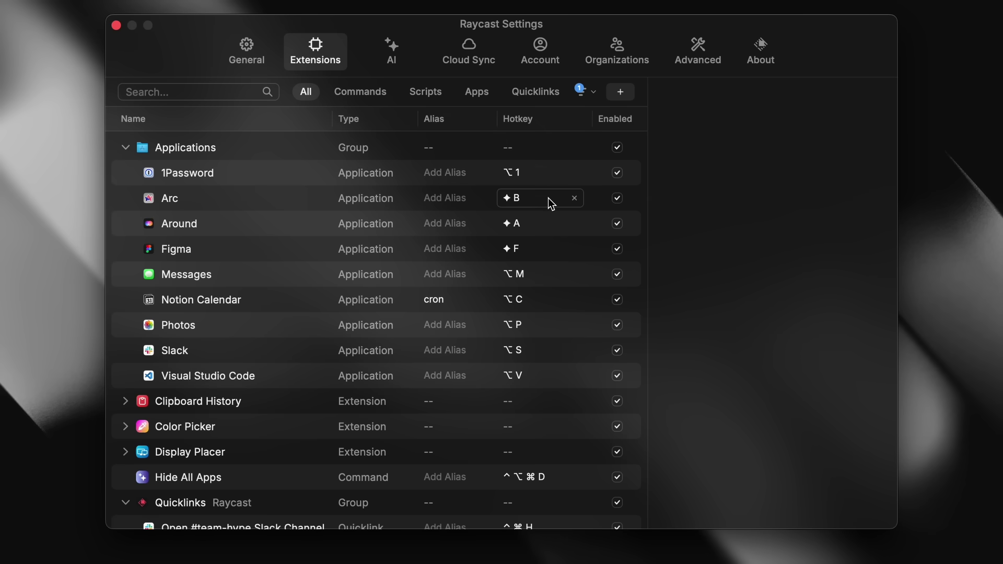
pyautogui.click(526, 277)
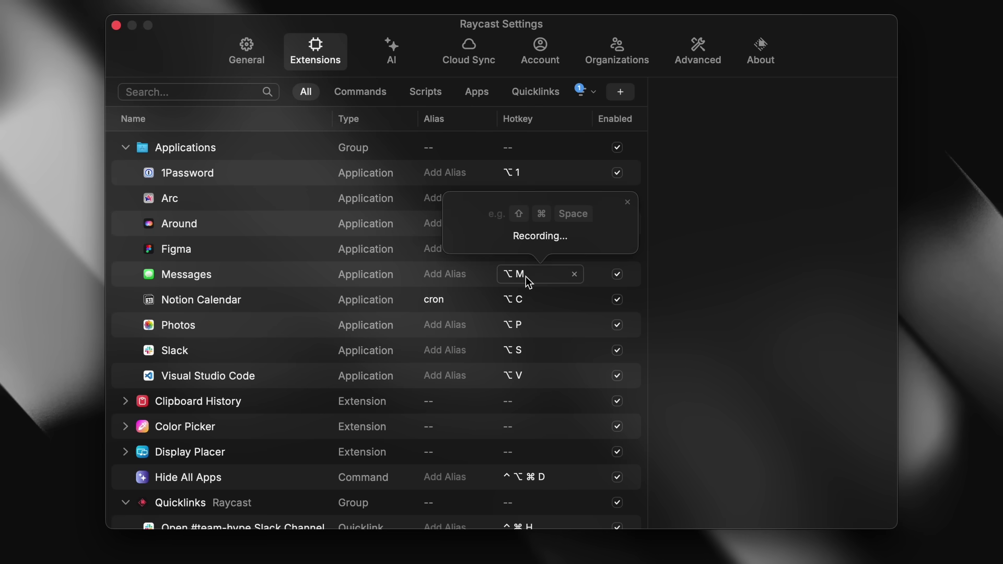
pyautogui.press('ctrl+alt+shift+super+m')
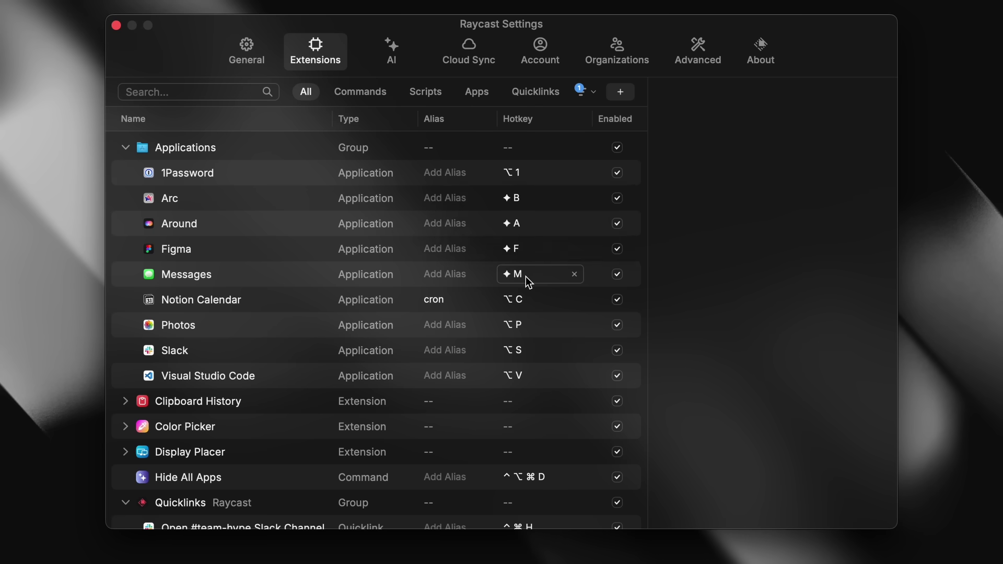